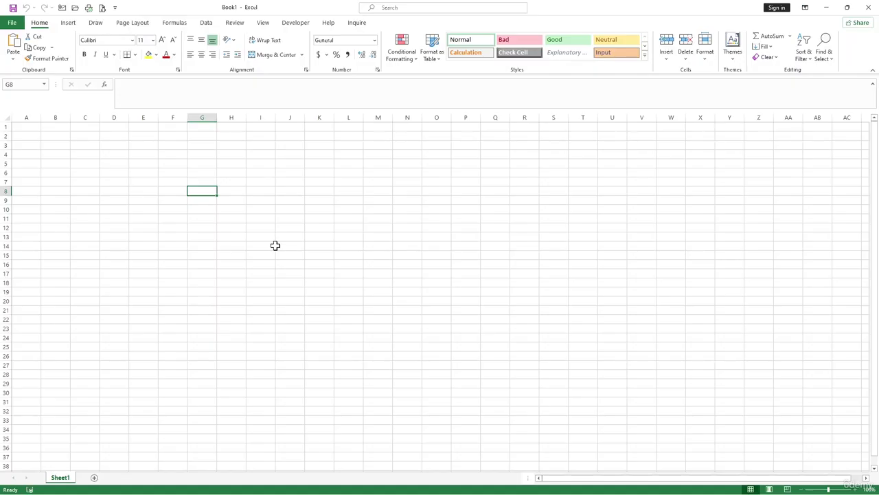
- Select the whole of column A, followed by the whole of row 1
left_click(242, 228)
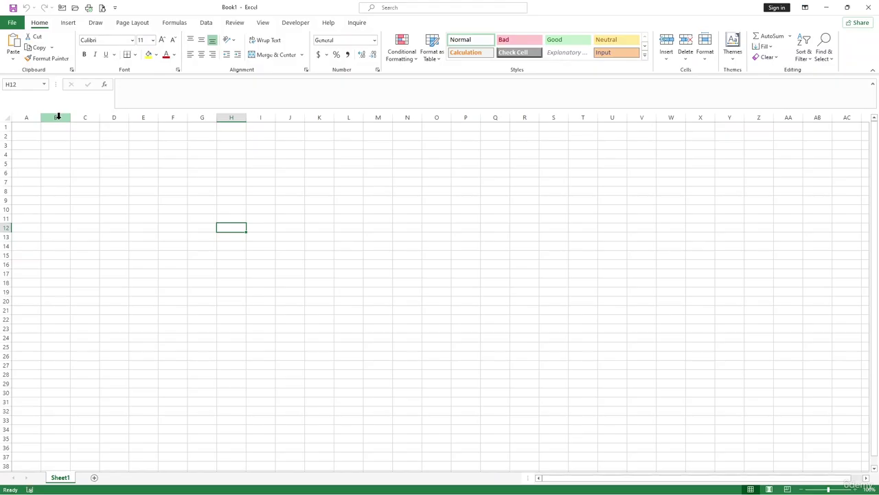
left_click(29, 117)
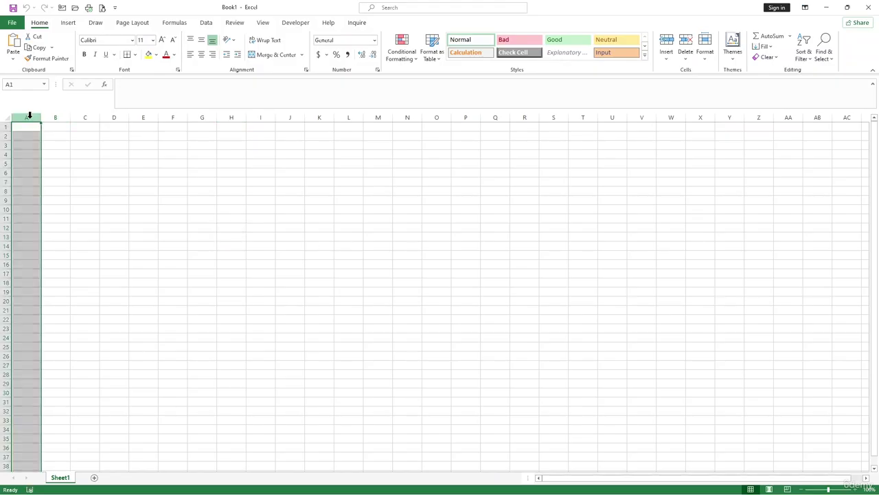
left_click(110, 182)
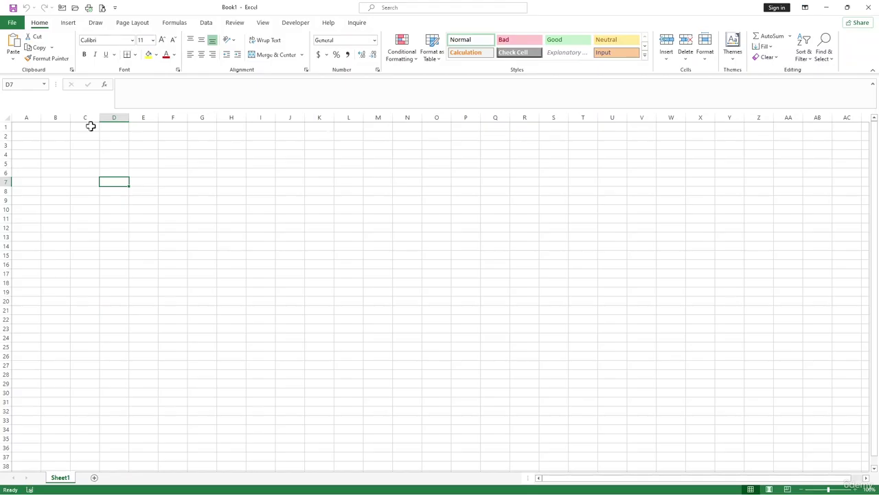
left_click(6, 127)
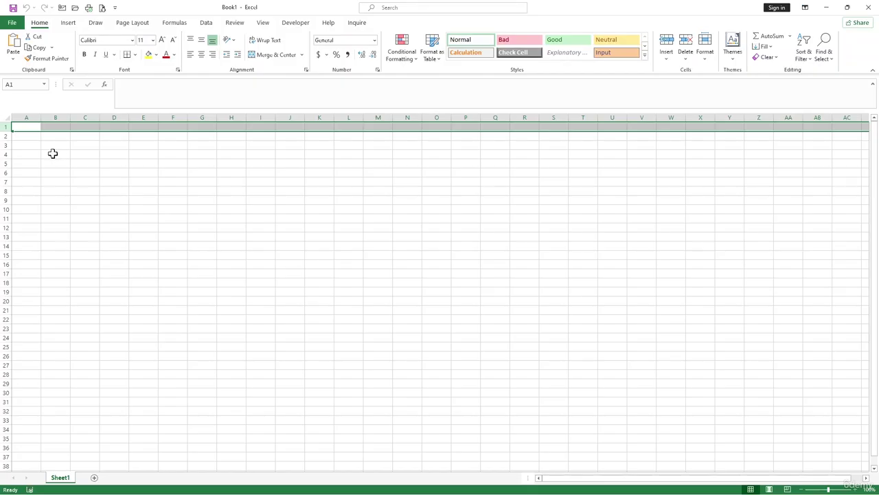
- Enter the numbers 10 in cell B4 and 15 in cell B5
left_click(56, 152)
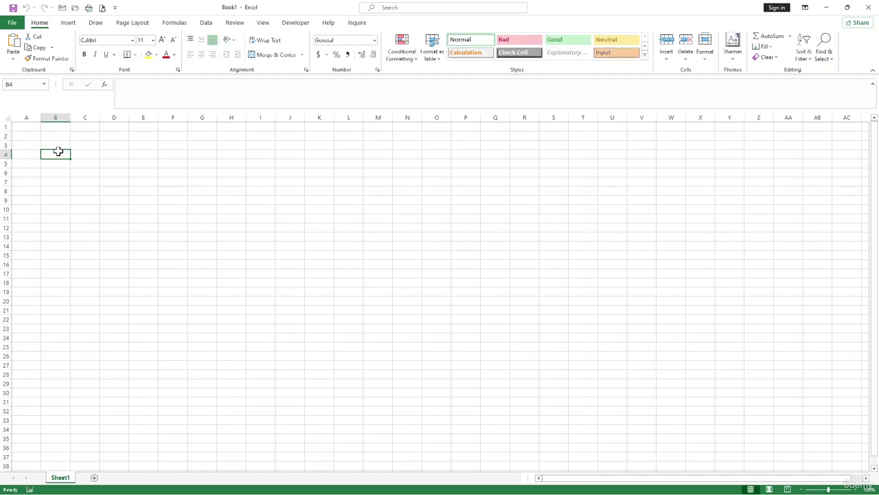
type("10")
key("Return")
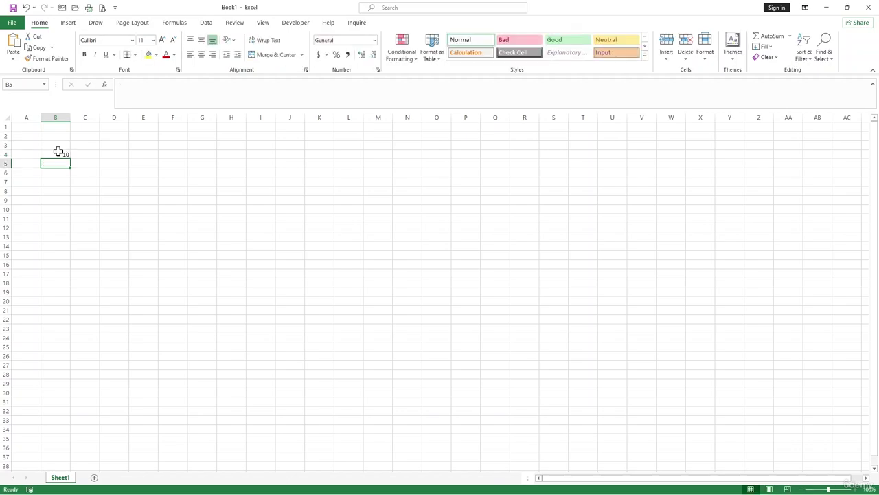
type("15")
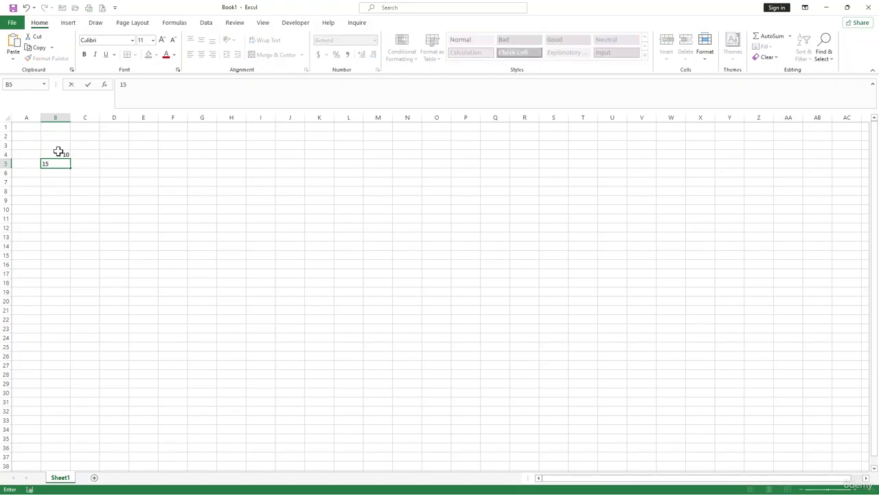
key("Return")
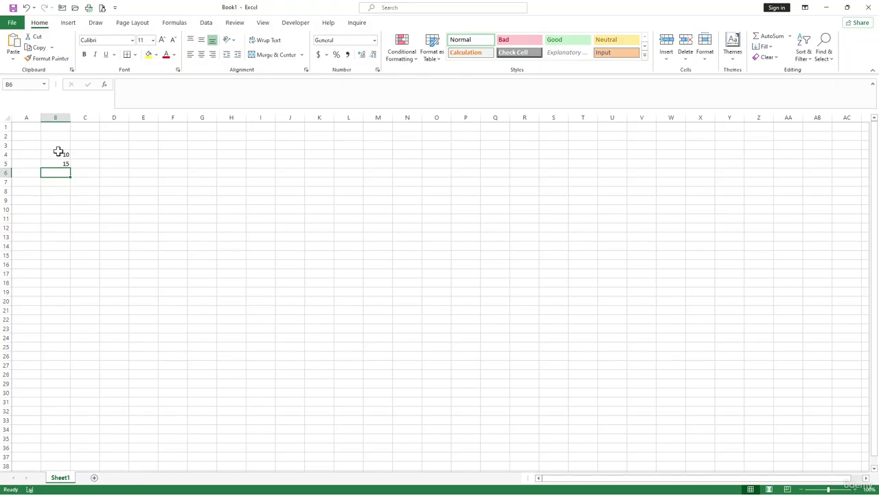
- Enter the heading "SL no" in cell B3, above the two numbers
key("Up")
key("Up")
key("Up")
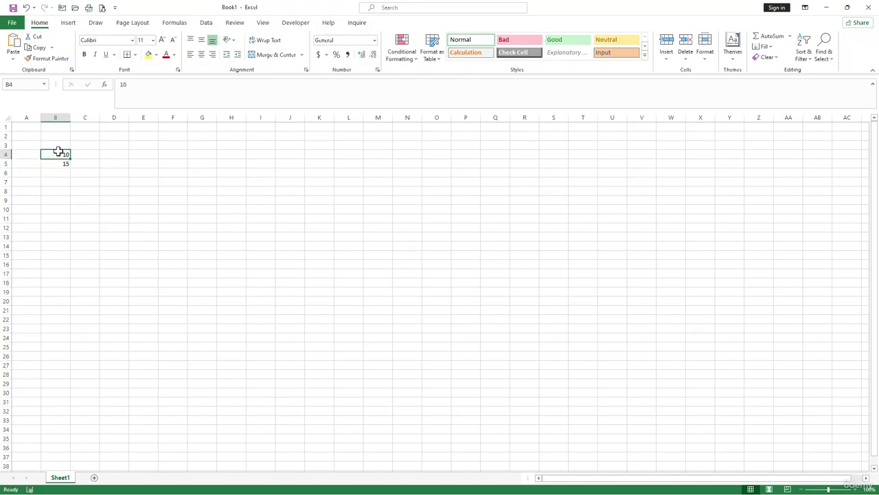
type("S")
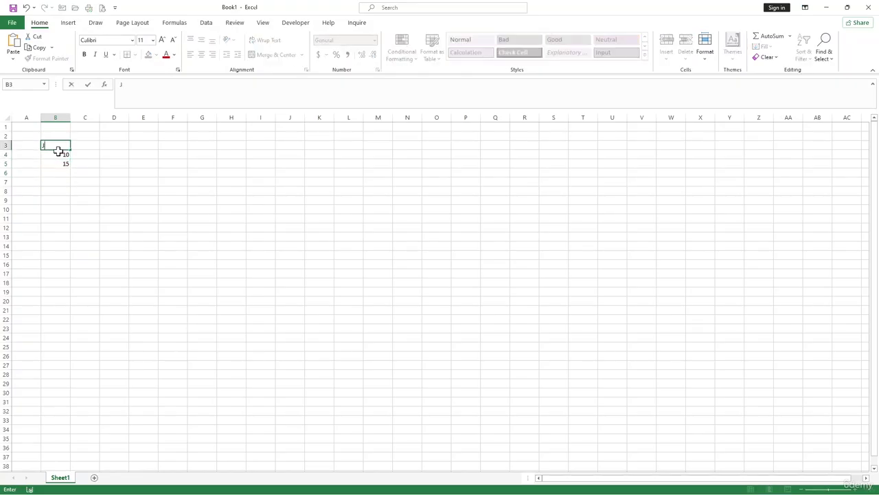
type("L no")
key("Tab")
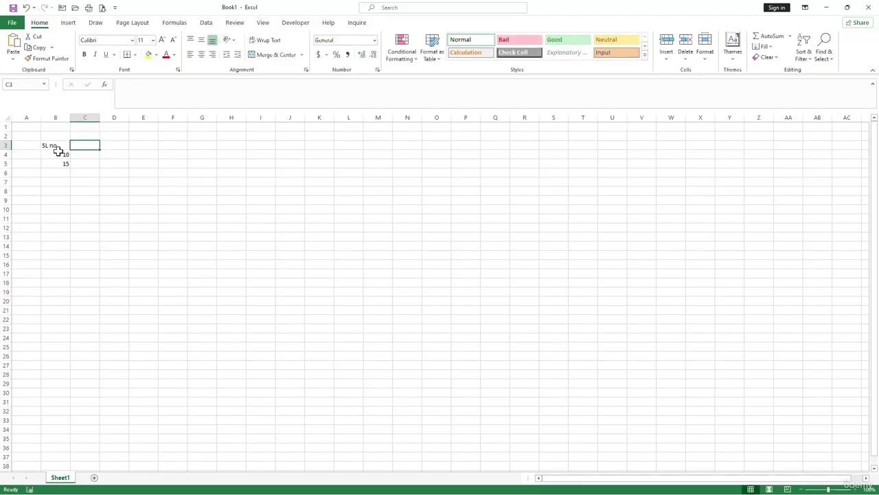
- Enter the heading "Student name" in cell C3, beside the "SL no" heading
type("nam")
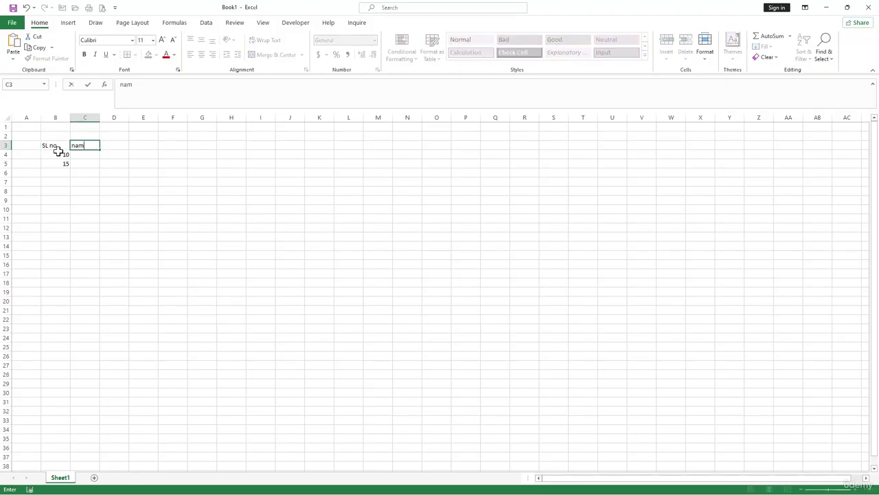
key("BackSpace")
key("BackSpace")
key("BackSpace")
type("Stude")
type("nd")
type("t")
key("BackSpace")
key("BackSpace")
type("t name")
key("Tab")
key("Down")
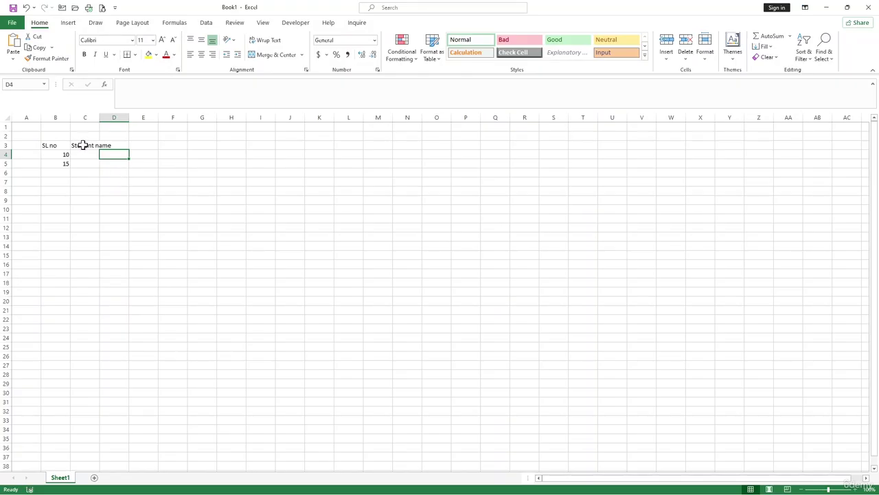
- Delete the "Student name" heading from cell C3 and undo the deletion
left_click(83, 145)
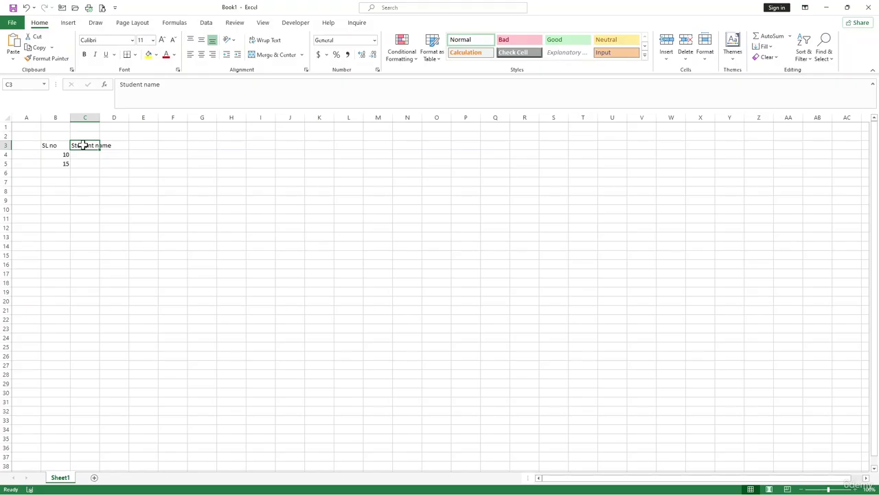
key("Delete")
left_click(96, 200)
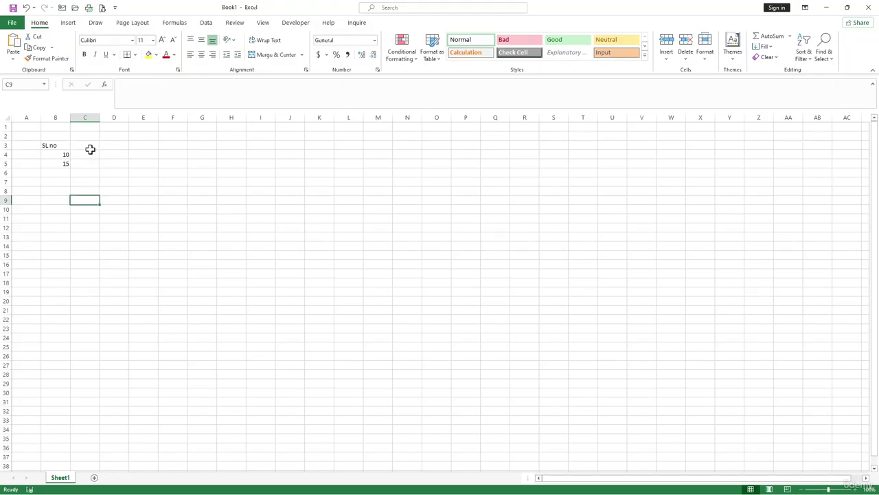
key("ctrl+z")
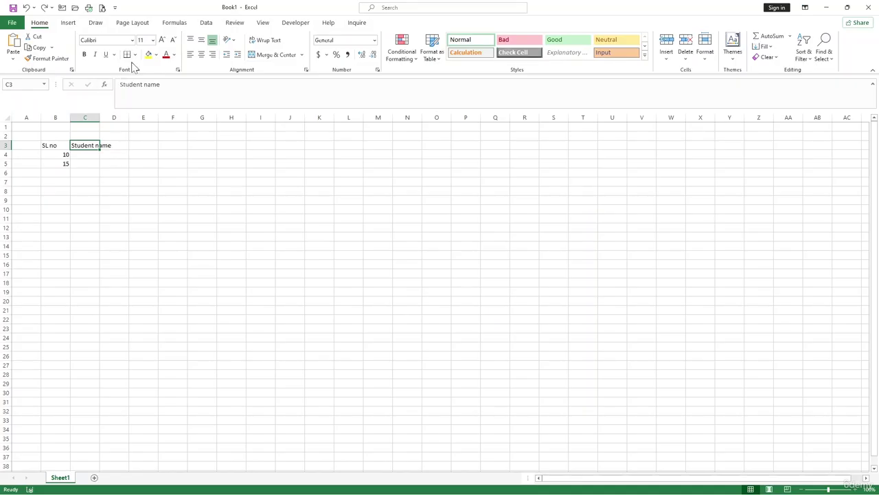
- Change the font of the "Student name" heading in C3 to Arial Black and autofit the width of column C
left_click(132, 40)
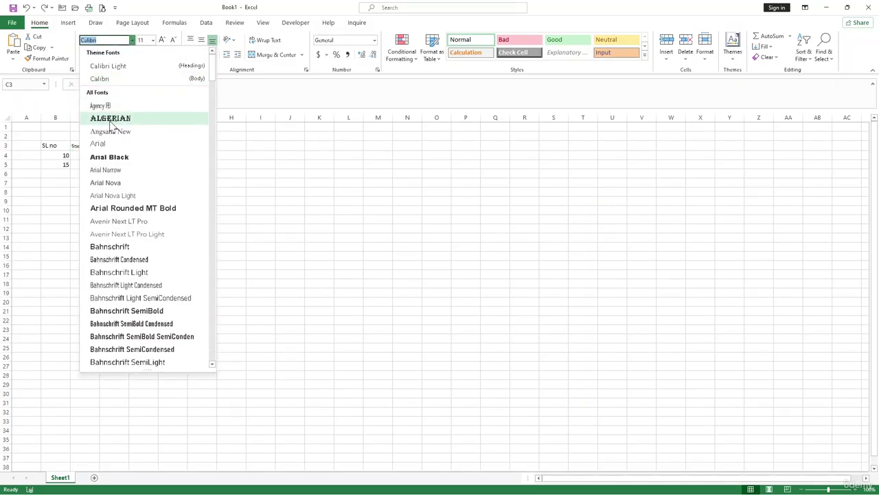
left_click(107, 156)
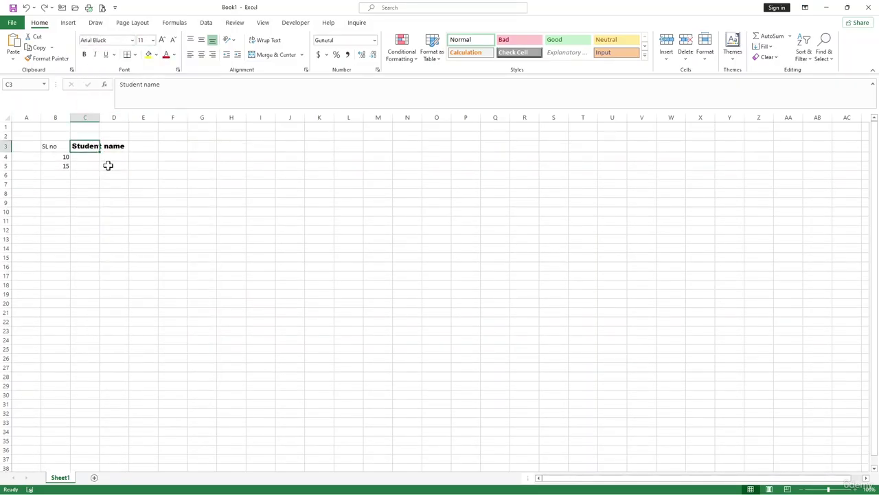
double_click(99, 116)
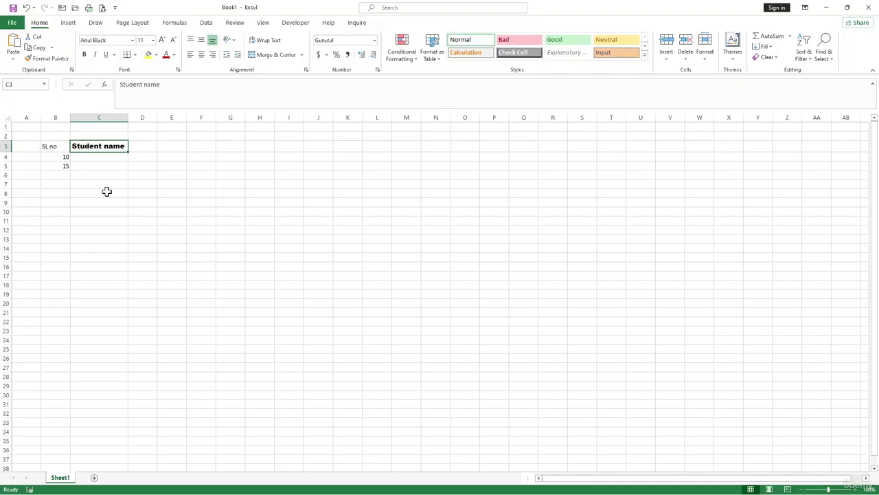
- Set the font size of the "Student name" heading in C3 to 22, and replace it with 20
left_click(152, 40)
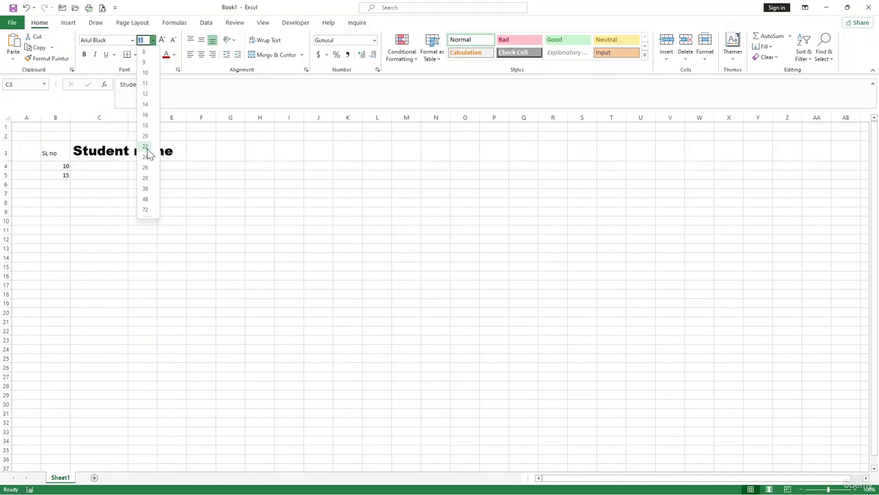
left_click(147, 148)
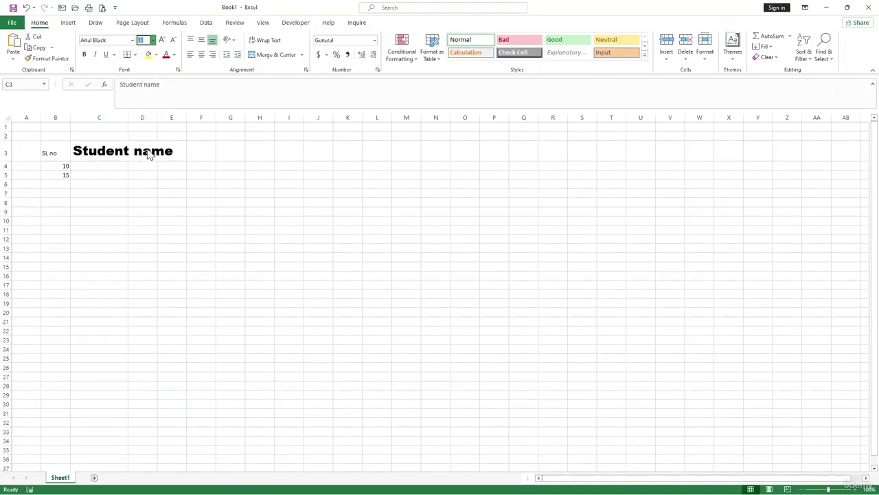
left_click(141, 41)
key("BackSpace")
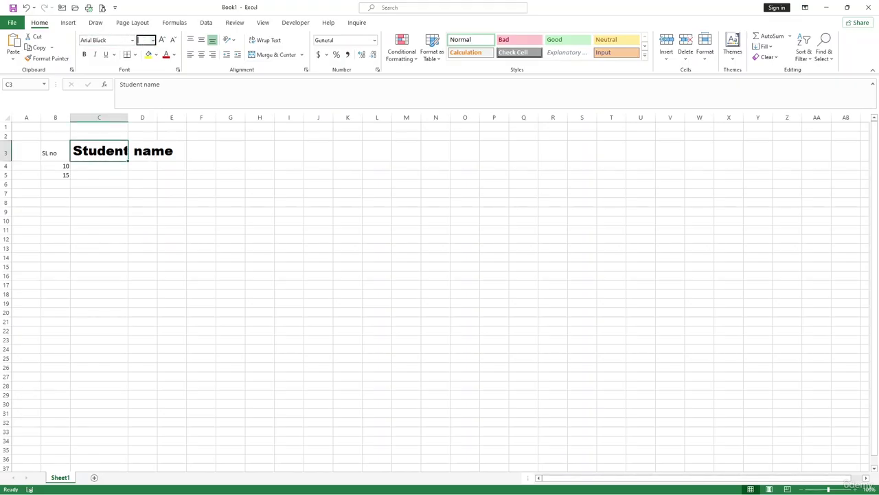
type("20")
key("Return")
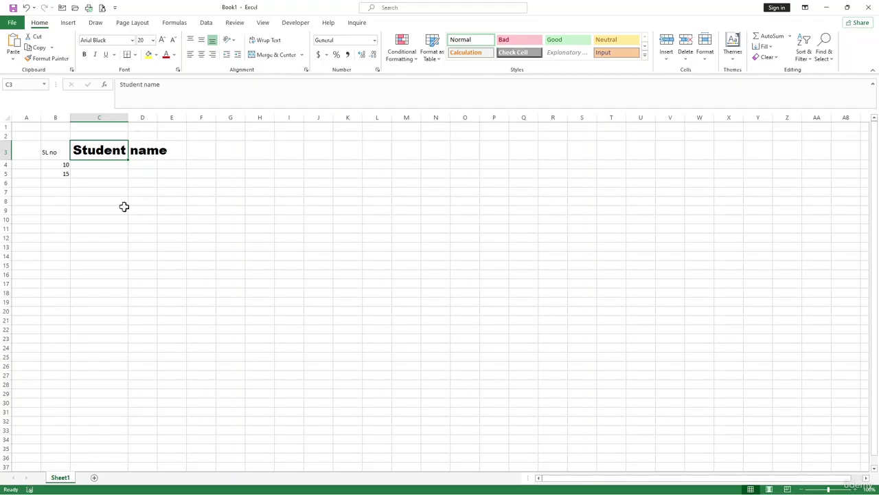
- Color the "Student name" heading text in C3 dark green from the theme colors
left_click(117, 168)
left_click(115, 151)
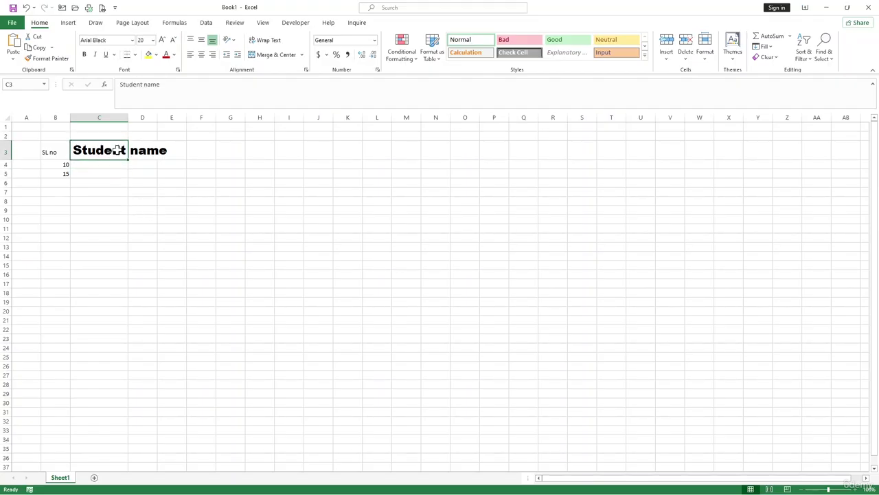
left_click(175, 56)
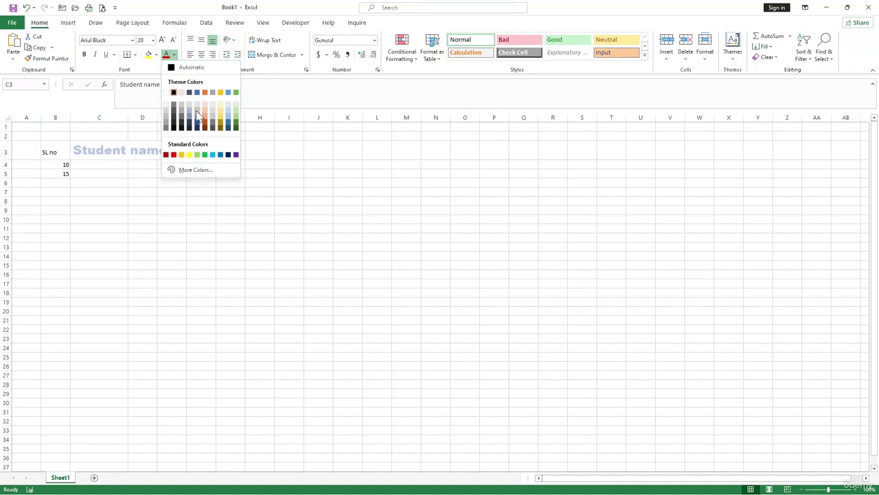
left_click(236, 126)
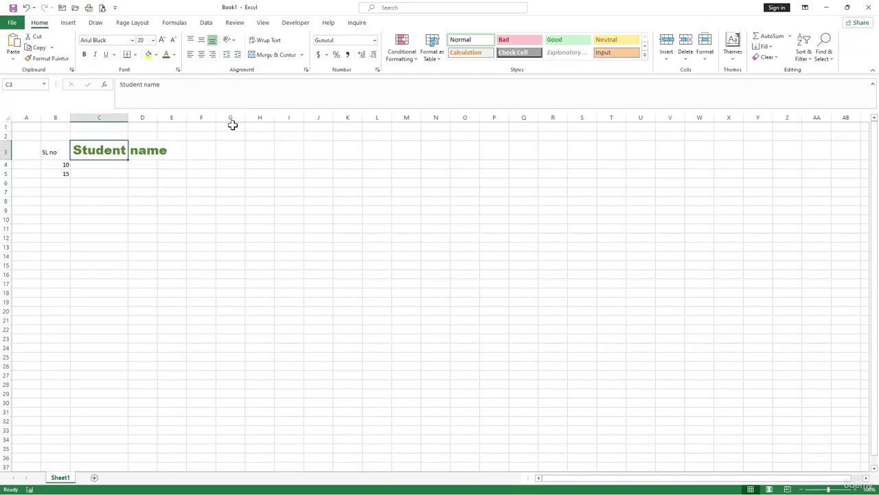
left_click(132, 191)
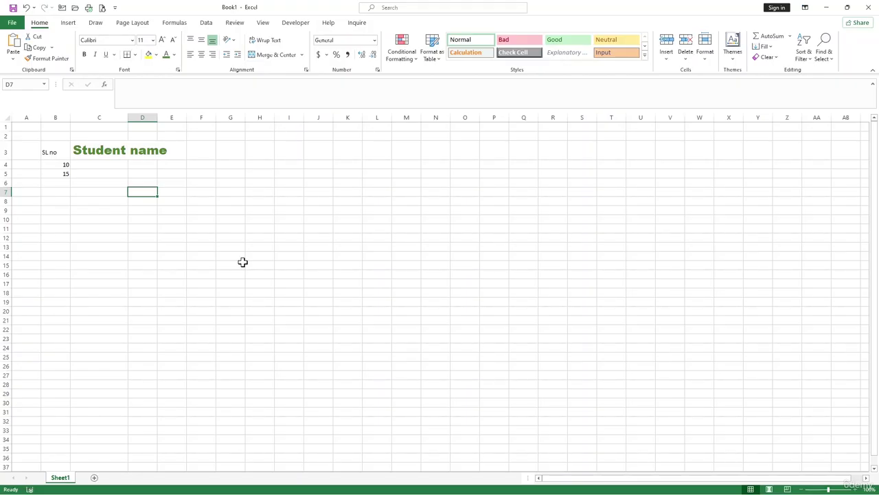
- Enter the numbers 10, 20 and 30 in cells G5, G6 and G7
left_click(173, 23)
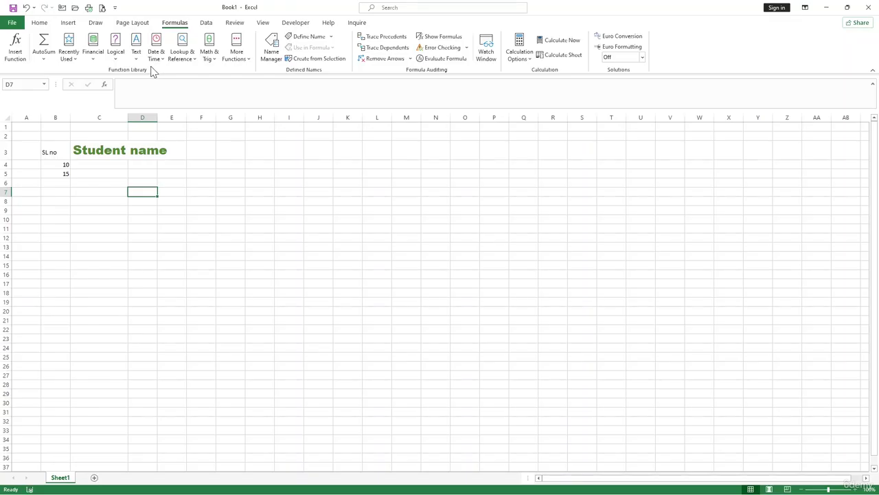
left_click(197, 162)
left_click(240, 172)
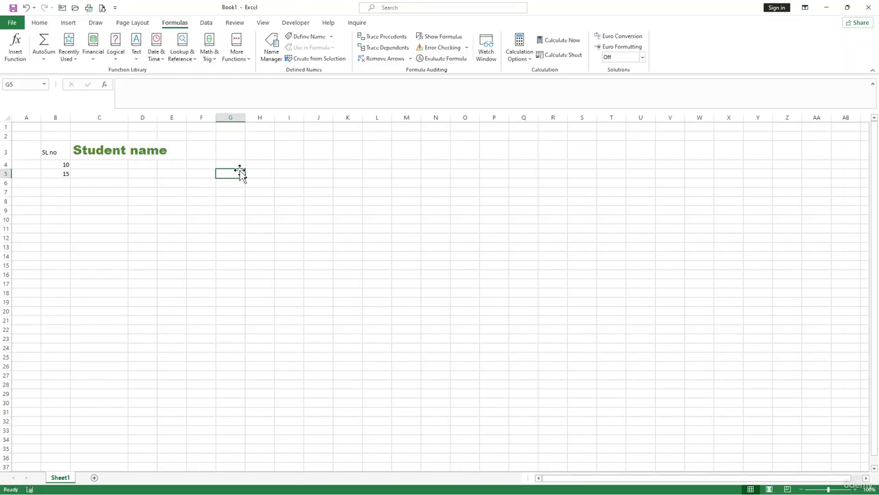
type("20")
key("Return")
key("Return")
type("30")
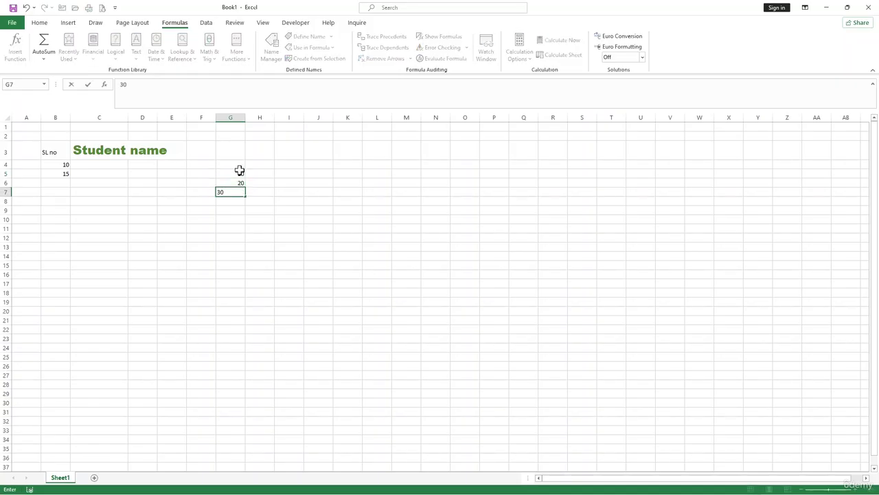
left_click(260, 228)
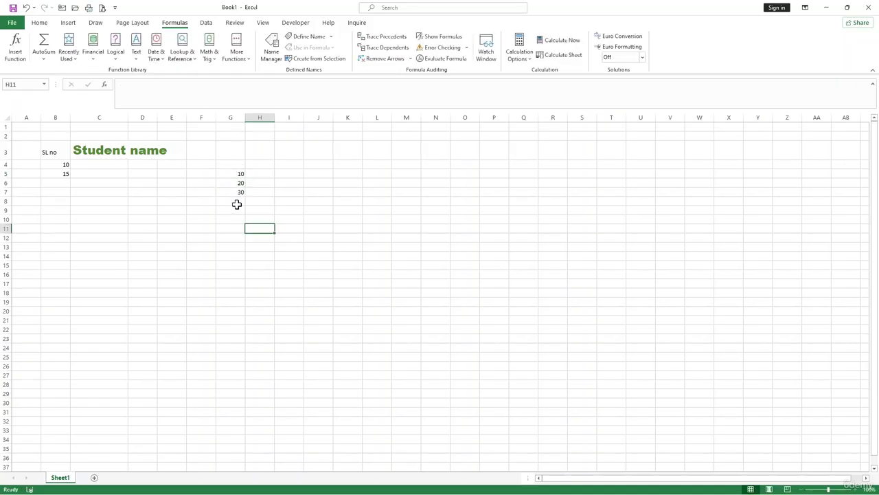
- Add up the numbers in column G by entering the formula =SUM(G5:G8) in cell G9
left_click(240, 210)
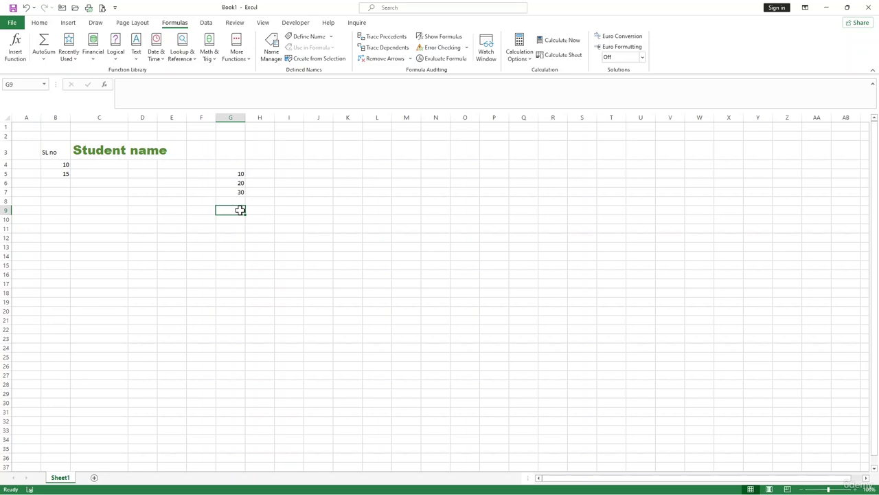
type("=SUM(")
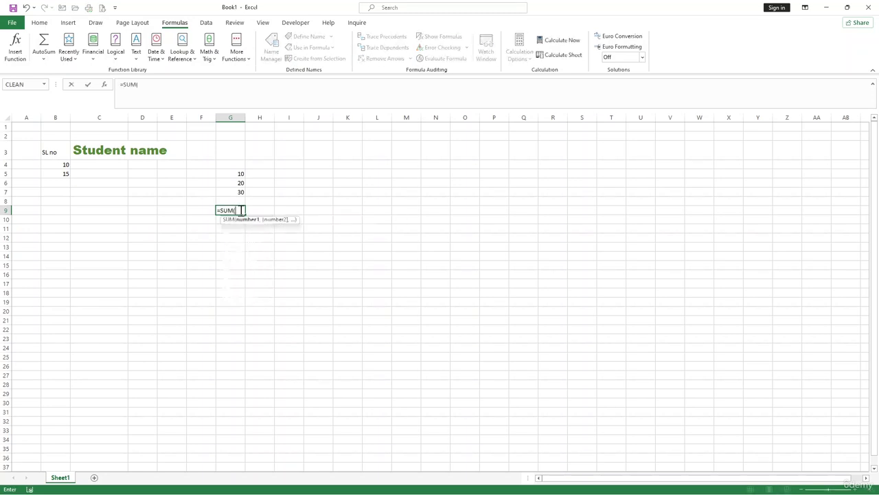
left_click_drag(232, 174, 230, 198)
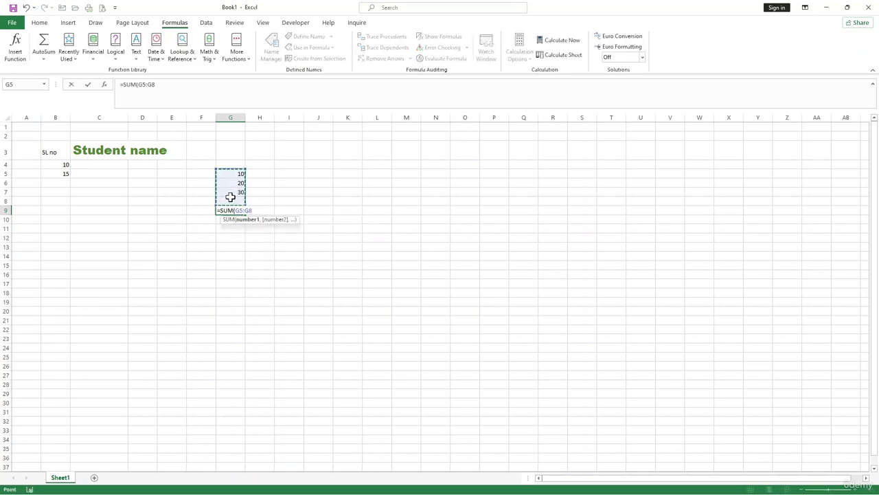
type(")")
key("Return")
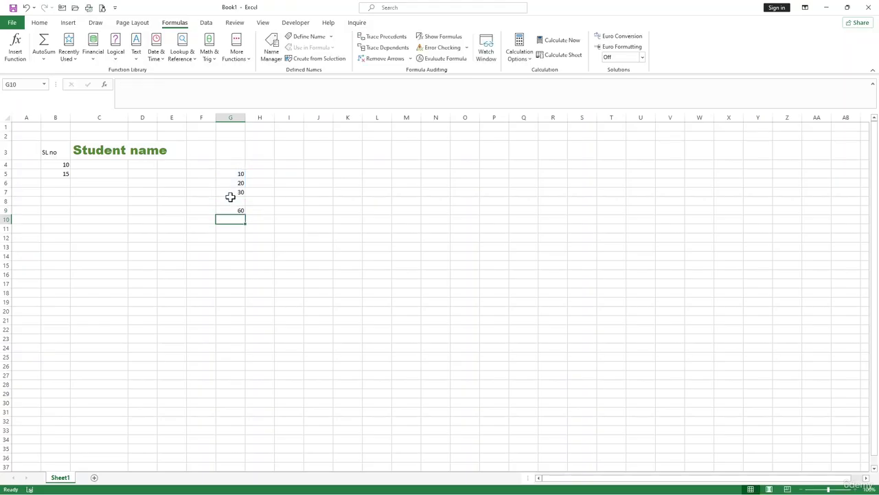
- Calculate the average of the numbers in column G by entering the formula =AVERAGE(G5:G7) in cell I9
left_click(272, 210)
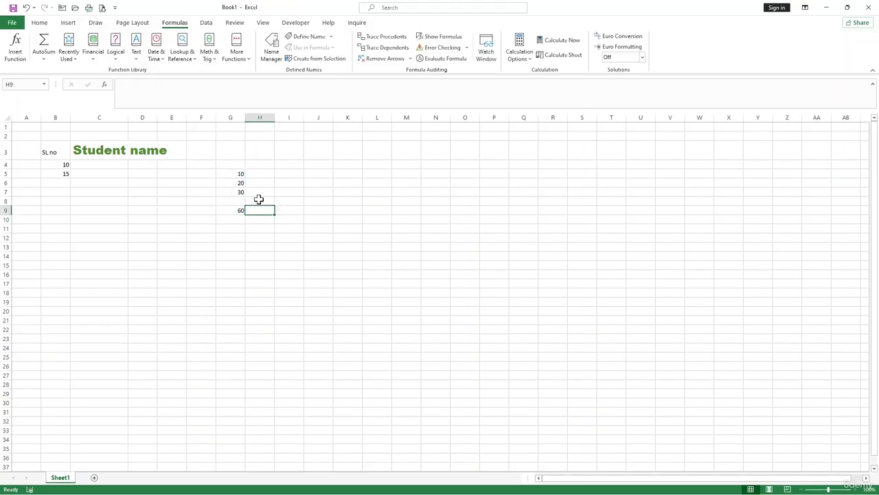
left_click_drag(238, 176, 237, 192)
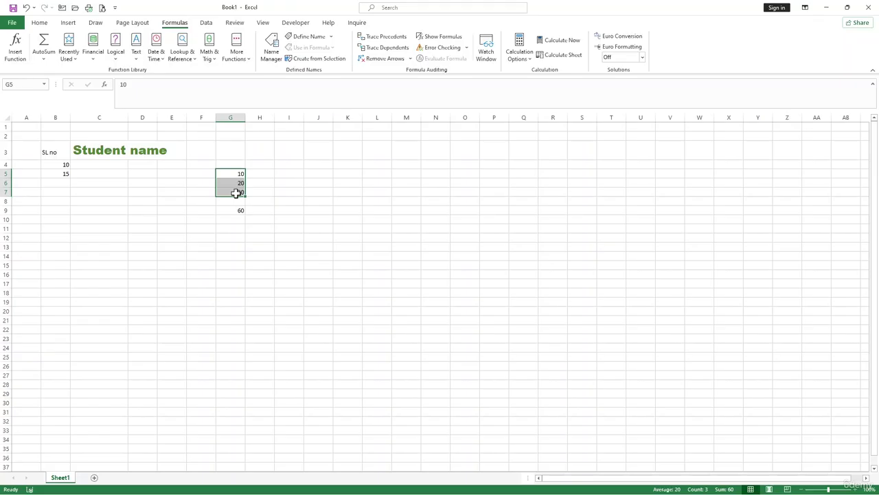
left_click(276, 211)
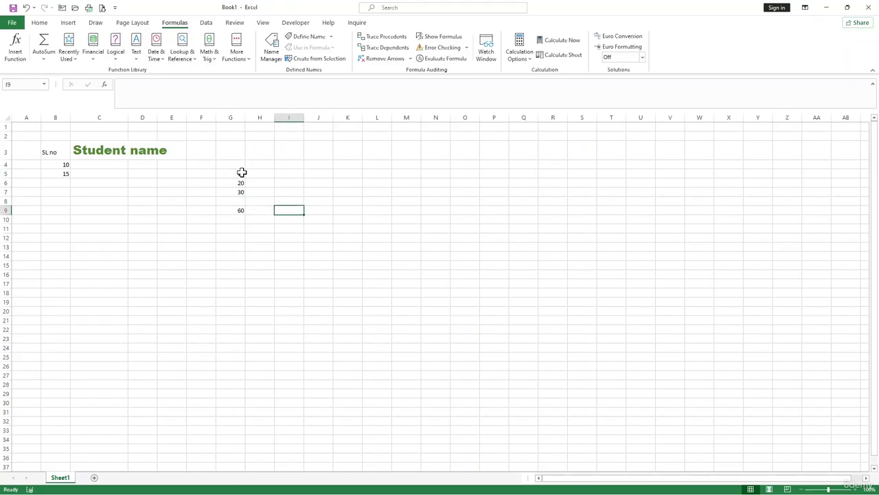
type("=aver")
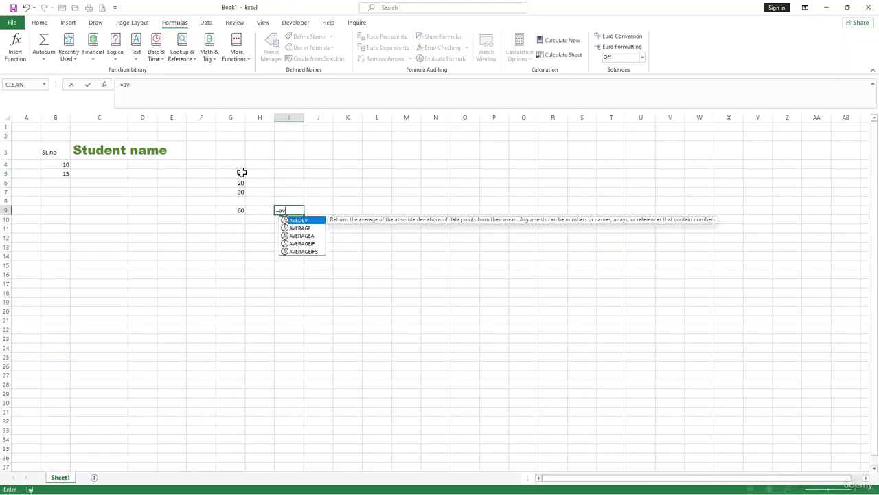
key("Tab")
left_click_drag(242, 173, 241, 196)
type(")")
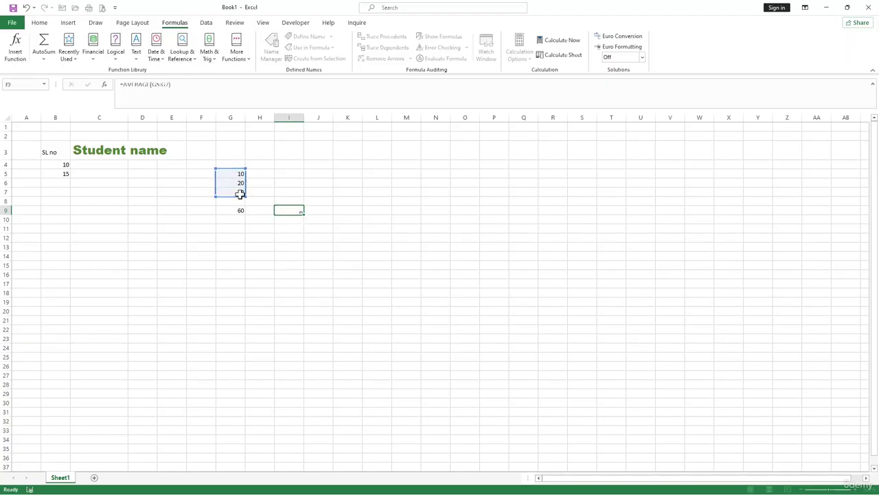
key("Return")
left_click(278, 210)
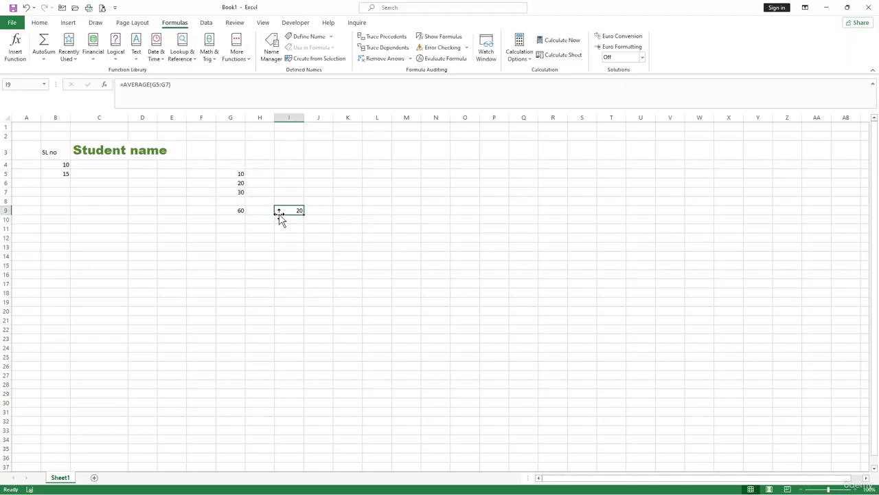
- Find the largest of the numbers in column G by entering the formula =MAX(G5:G7) in cell H11
left_click(269, 217)
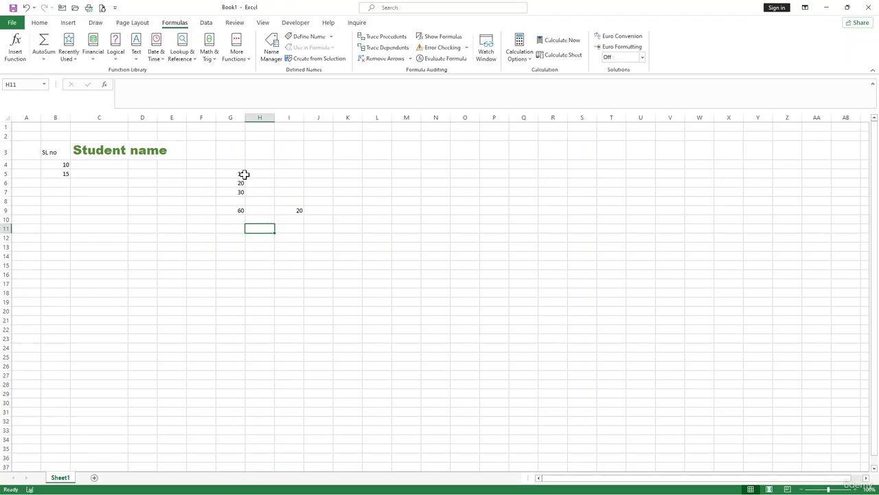
left_click_drag(243, 177, 238, 190)
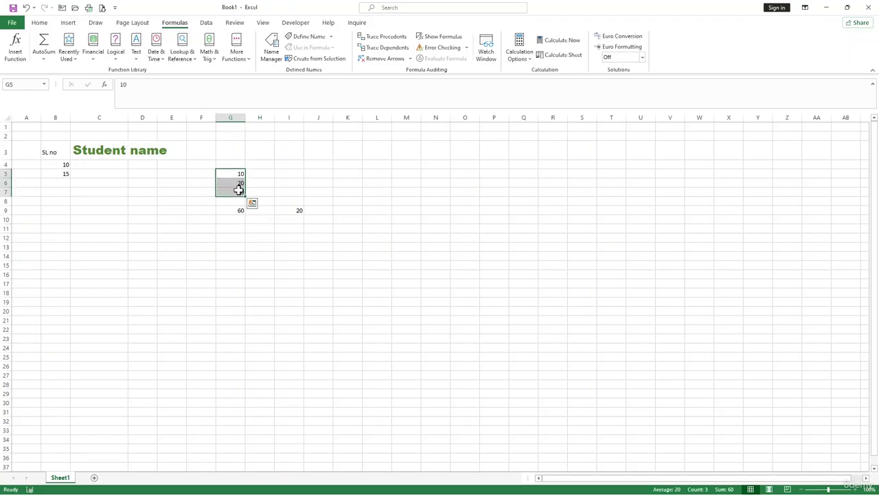
left_click(232, 172)
left_click_drag(232, 173, 231, 186)
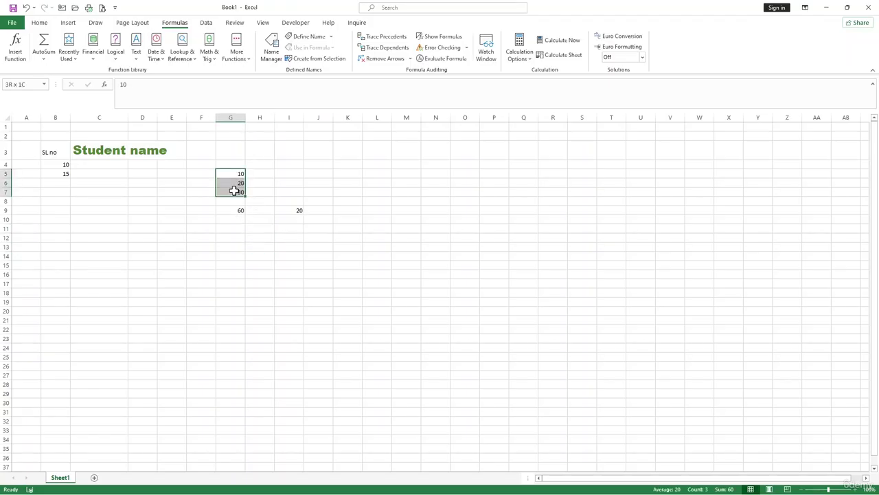
left_click(251, 237)
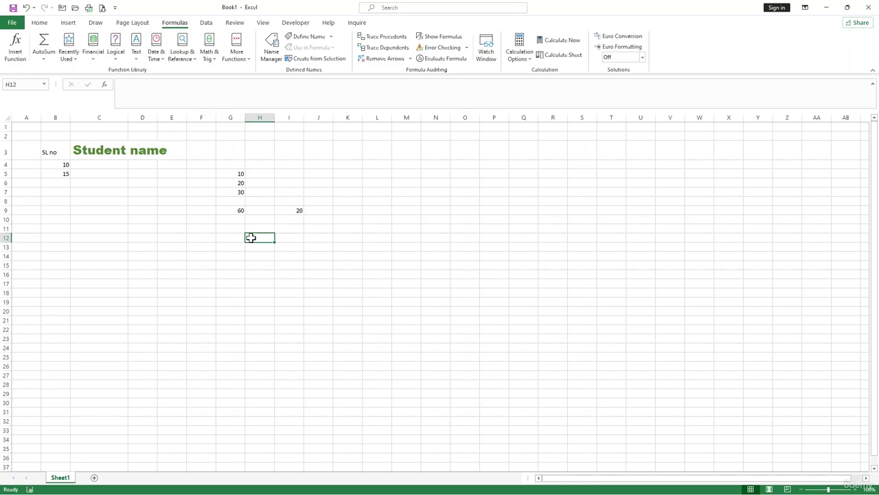
left_click(261, 227)
type("=MAX(")
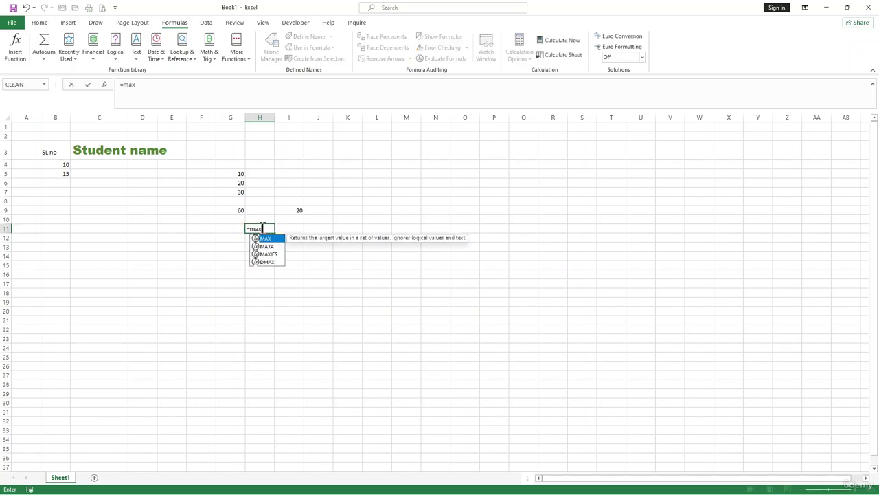
left_click_drag(227, 172, 235, 193)
type(")")
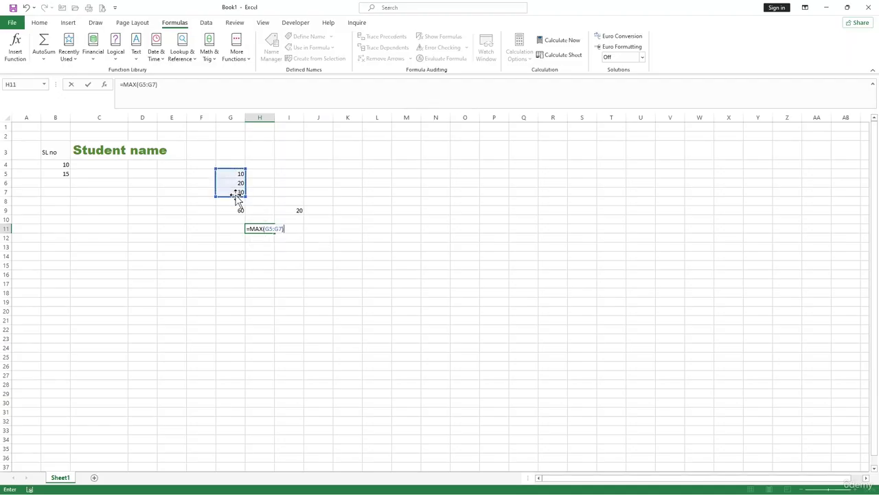
key("Return")
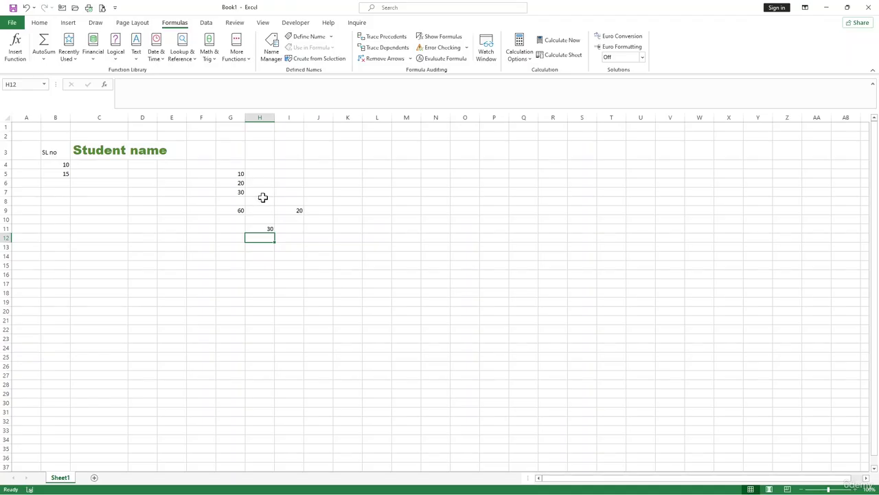
left_click(307, 255)
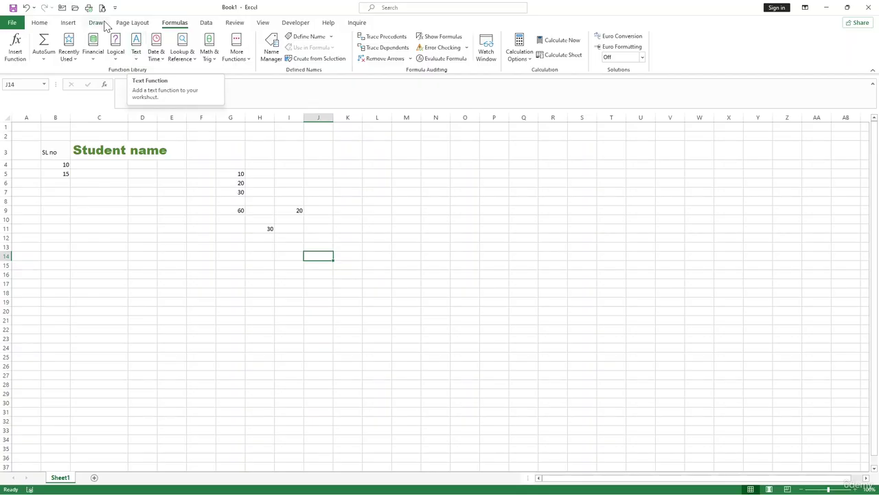
- Look over the available insert commands, and view the Save As dialog for the Desktop folder without saving the workbook
left_click(69, 24)
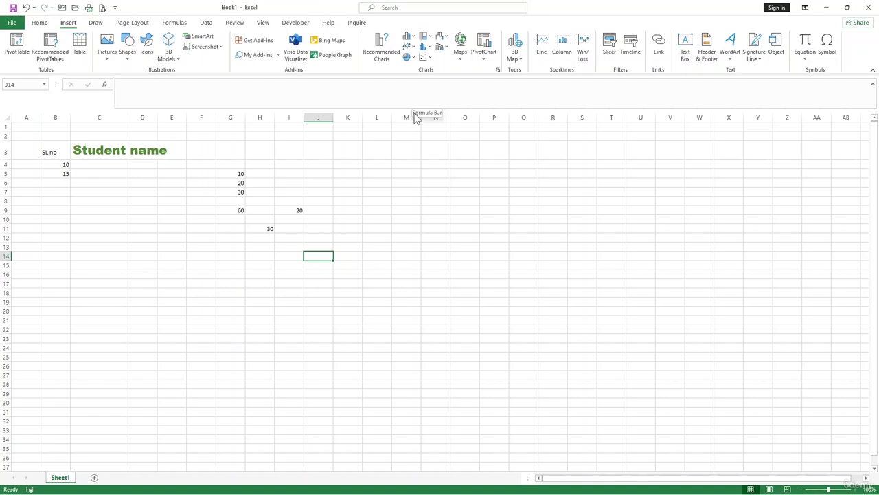
left_click(10, 23)
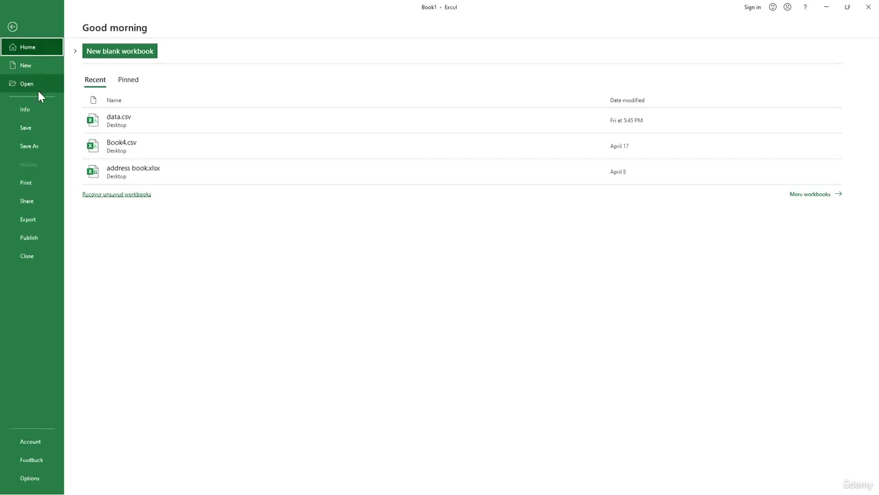
left_click(41, 146)
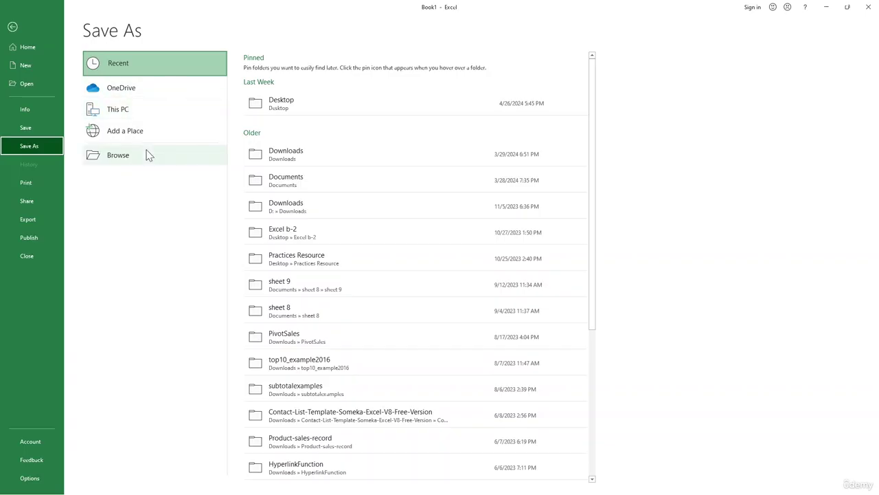
left_click(285, 103)
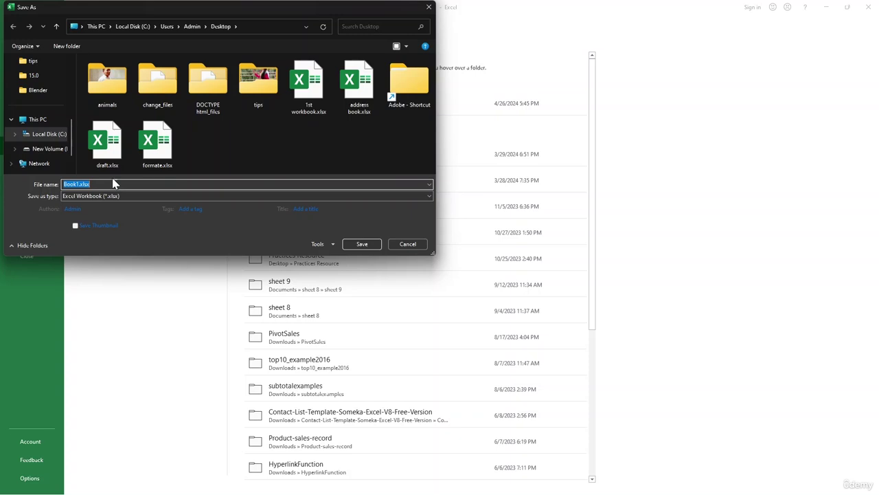
left_click(405, 245)
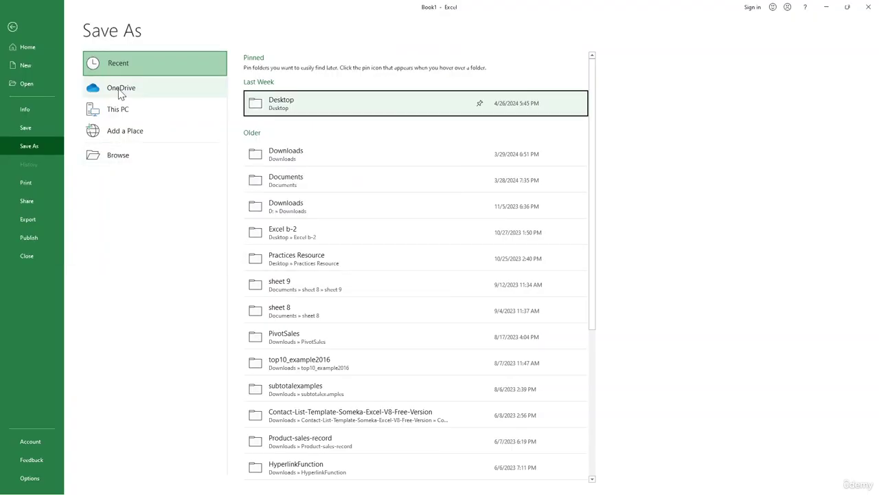
- Review the workbook's sharing options, including the email formats, and return to the worksheet
left_click(36, 197)
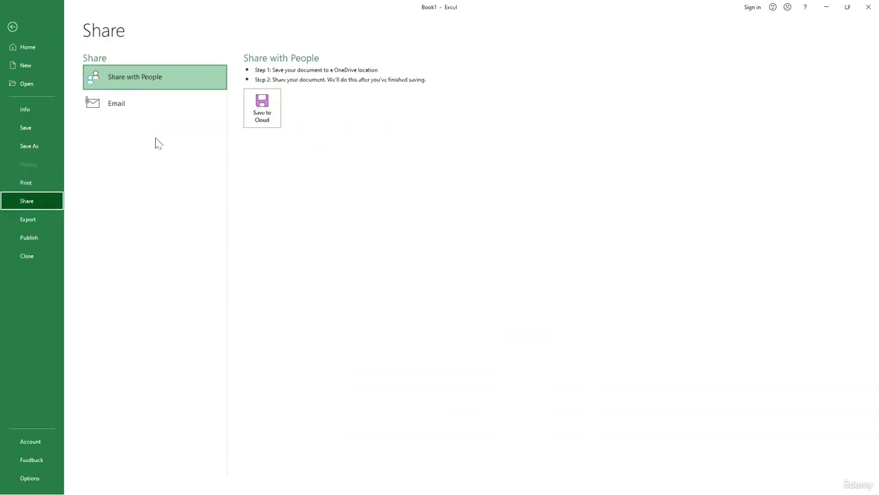
left_click(138, 106)
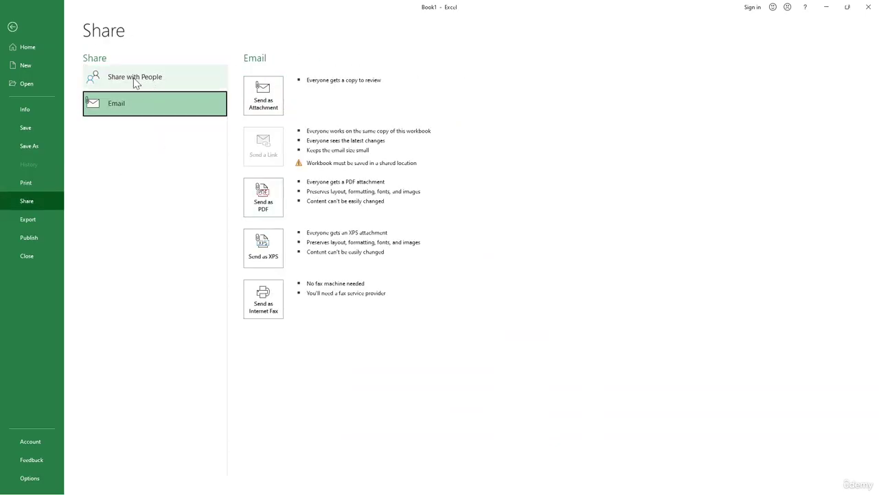
left_click(12, 28)
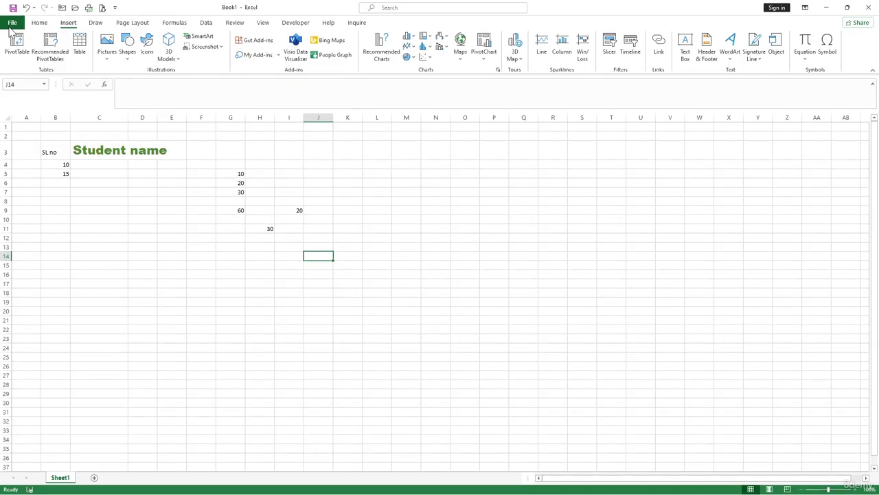